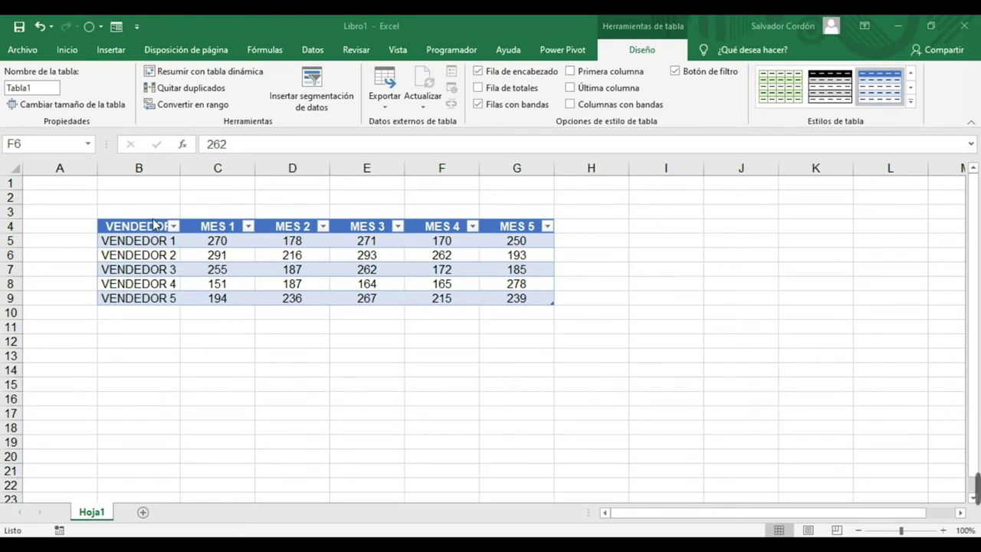
- Examine the sort and filter options offered for the VENDEDOR header of the sales table
{"action": "left_click_drag", "start_coordinate": [136, 224], "coordinate": [552, 224]}
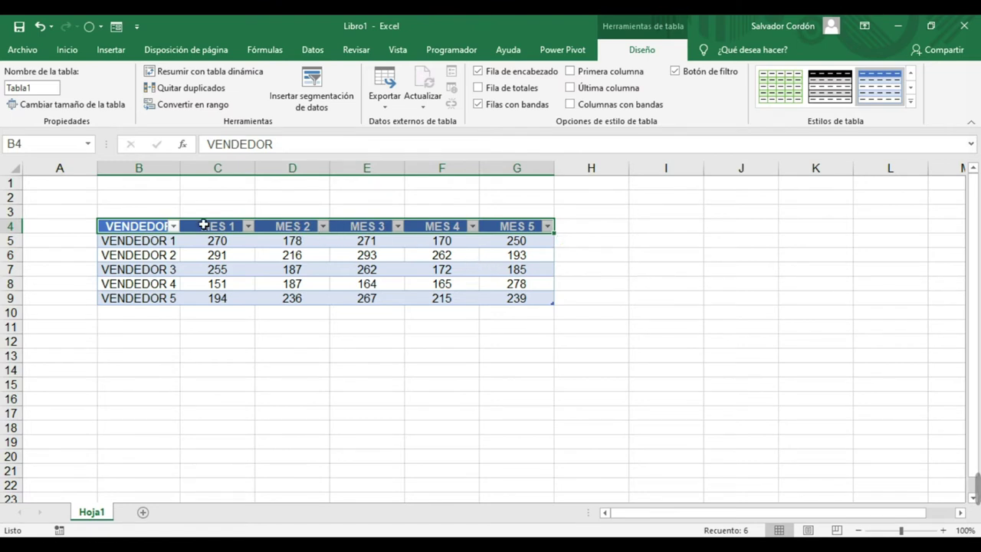
{"action": "left_click", "coordinate": [174, 227]}
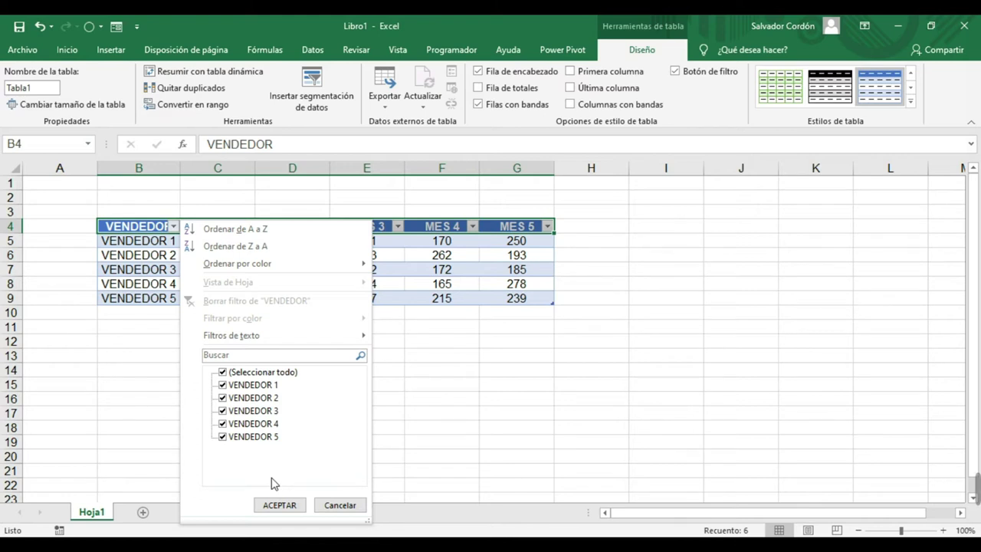
{"action": "left_click", "coordinate": [279, 505]}
{"action": "left_click", "coordinate": [367, 255]}
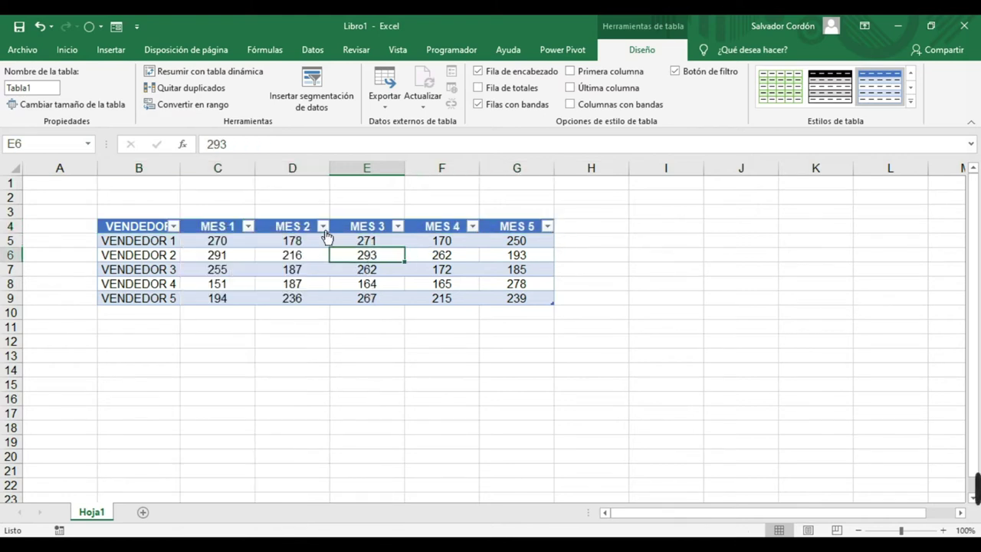
- Remove the filter buttons from the table's header row, B4:G4
{"action": "left_click_drag", "start_coordinate": [159, 224], "coordinate": [547, 223]}
{"action": "left_click", "coordinate": [67, 51]}
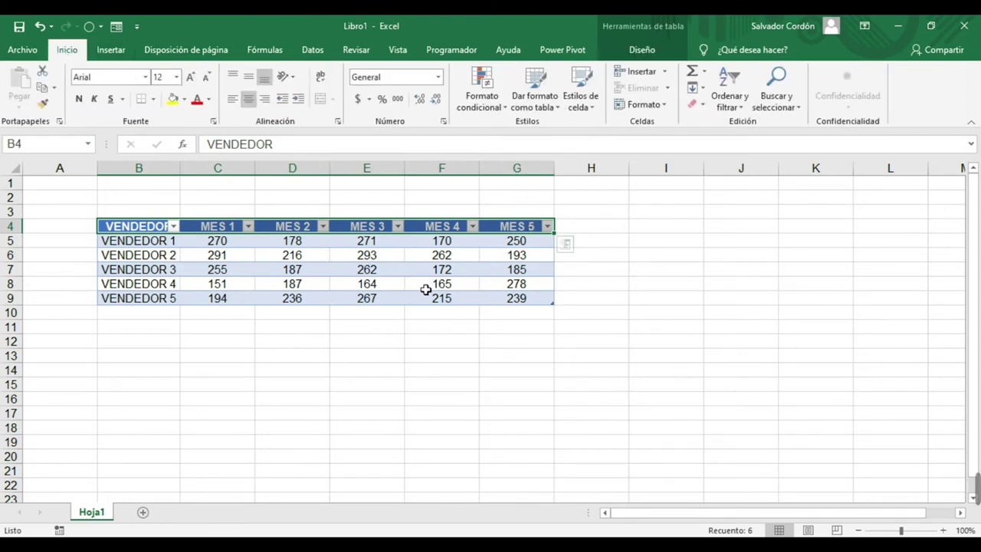
{"action": "left_click", "coordinate": [737, 111]}
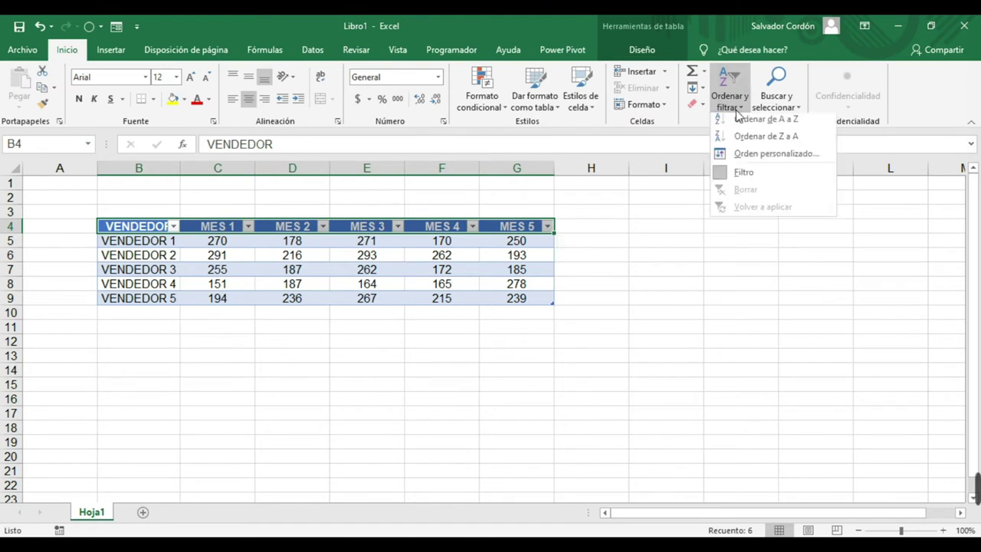
{"action": "left_click", "coordinate": [737, 176]}
{"action": "left_click", "coordinate": [424, 269]}
{"action": "left_click", "coordinate": [142, 284]}
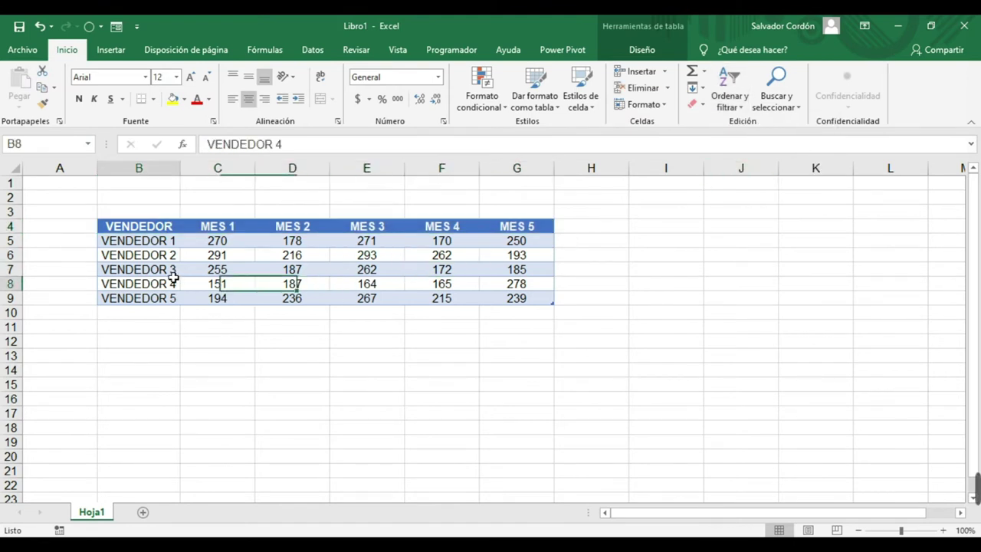
- Widen column B slightly to give the VENDEDOR entries more room
{"action": "left_click_drag", "start_coordinate": [181, 168], "coordinate": [195, 169]}
{"action": "left_click", "coordinate": [283, 269]}
{"action": "left_click", "coordinate": [232, 255]}
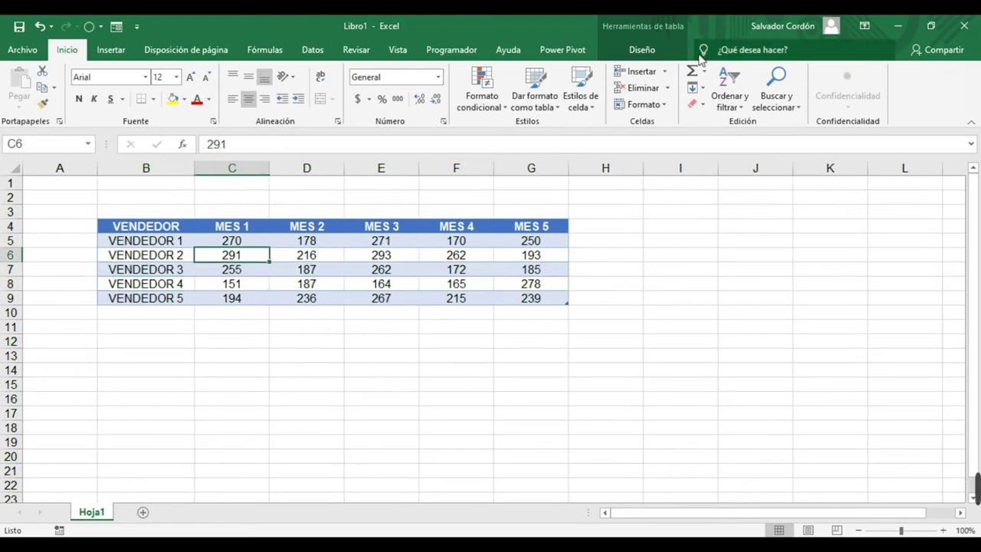
- Add a totals row (Fila de totales) to the sales table Tabla1
{"action": "left_click", "coordinate": [647, 51]}
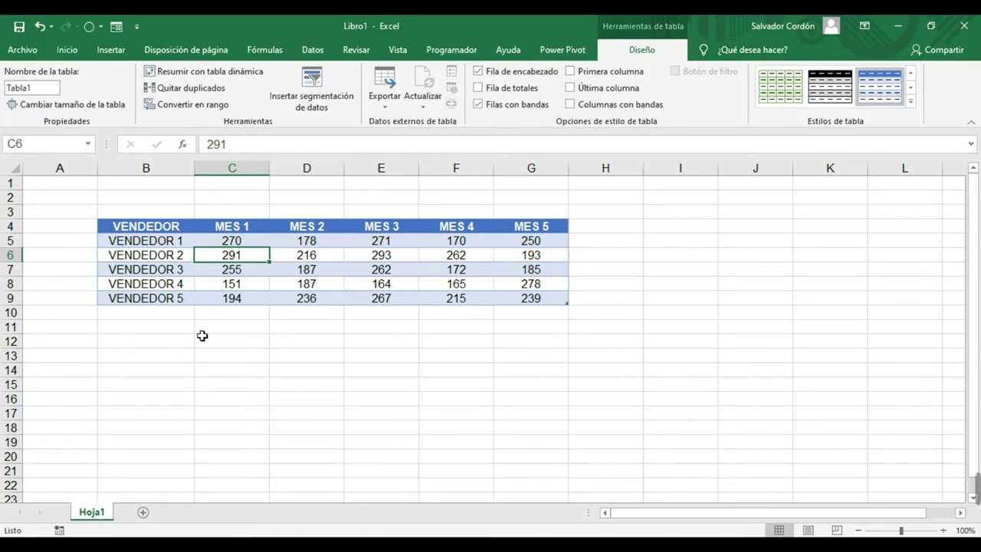
{"action": "left_click", "coordinate": [302, 257]}
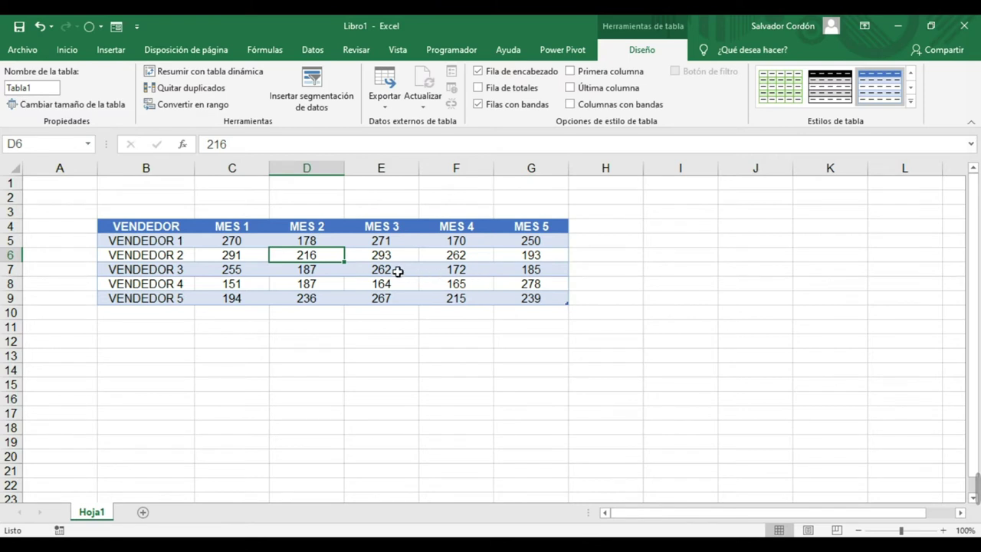
{"action": "left_click", "coordinate": [540, 240]}
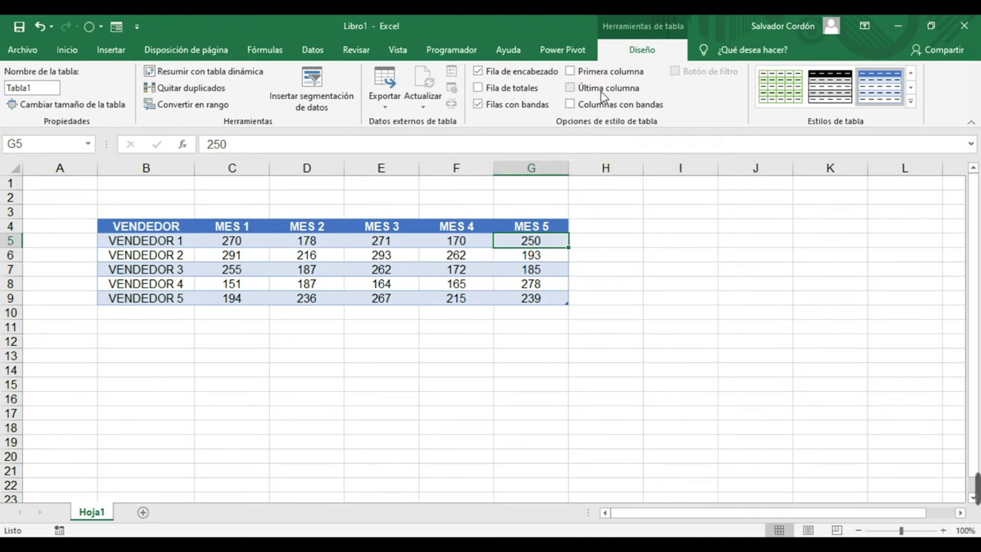
{"action": "left_click", "coordinate": [502, 266]}
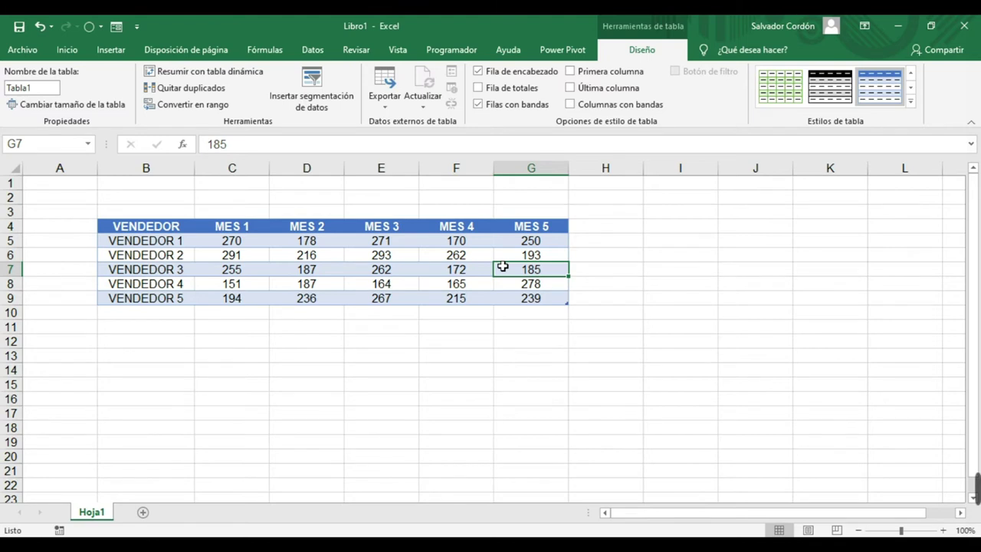
{"action": "left_click", "coordinate": [480, 88]}
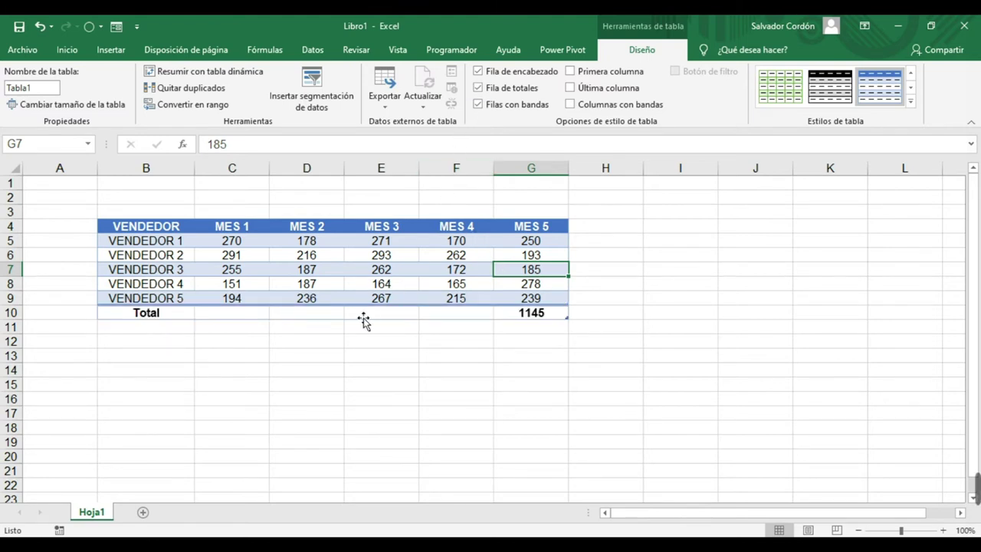
- Copy the MES 5 subtotal formula in G10 across the totals row to MES 1 through MES 4
{"action": "left_click", "coordinate": [117, 314]}
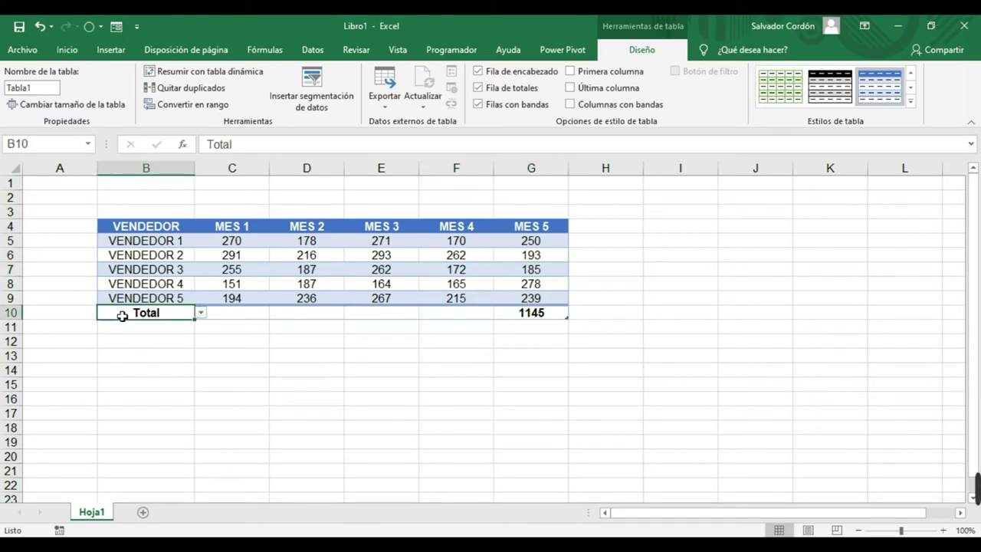
{"action": "left_click", "coordinate": [247, 301]}
{"action": "left_click", "coordinate": [320, 314]}
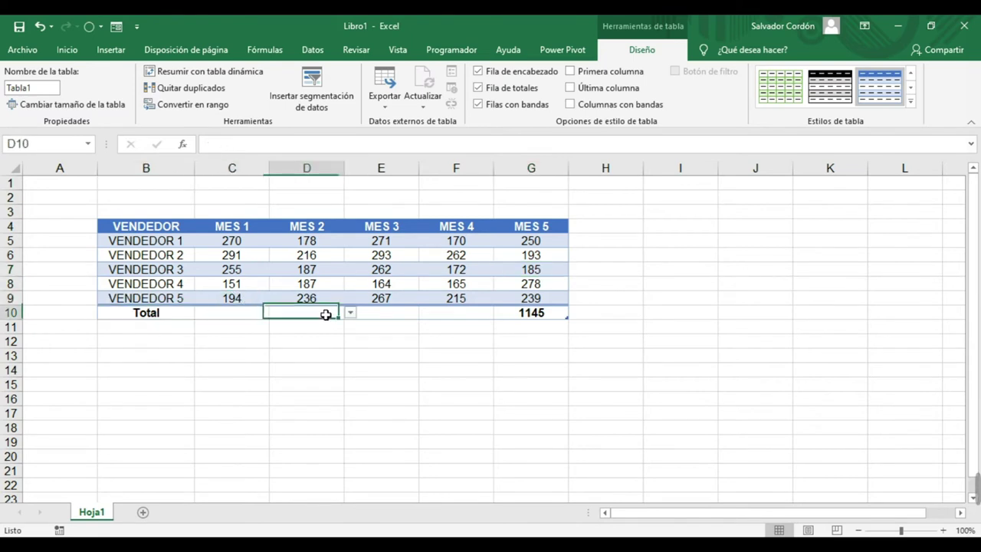
{"action": "left_click", "coordinate": [392, 309]}
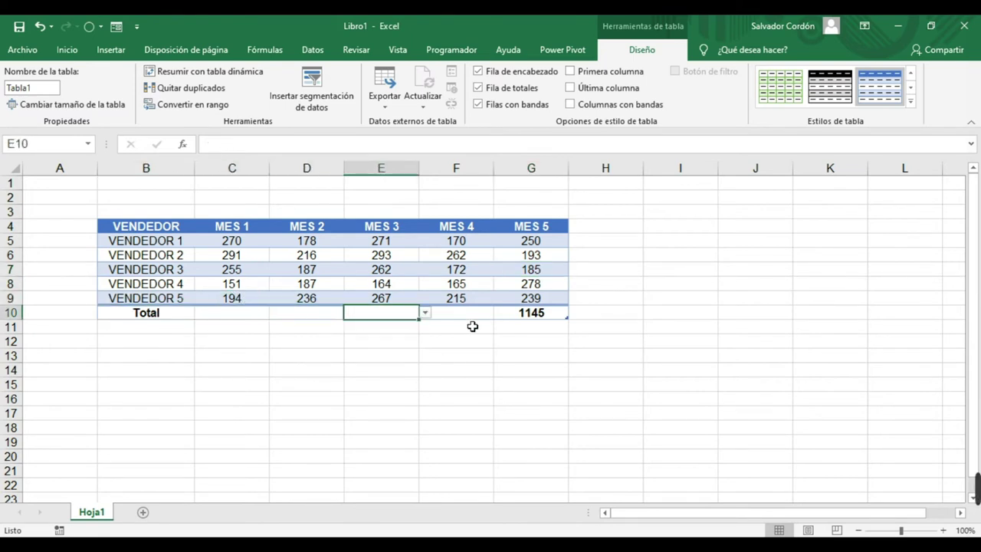
{"action": "left_click", "coordinate": [543, 314]}
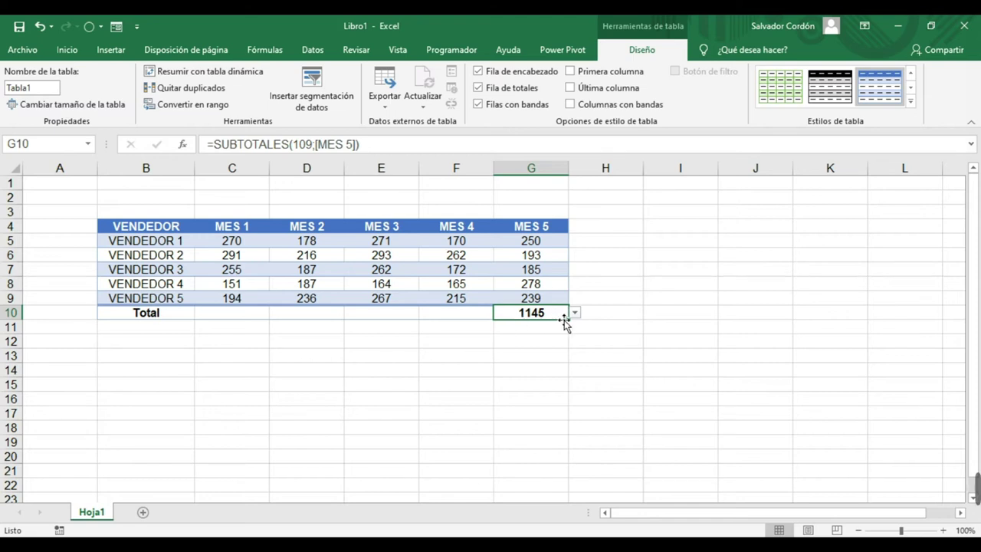
{"action": "left_click_drag", "start_coordinate": [568, 319], "coordinate": [223, 307]}
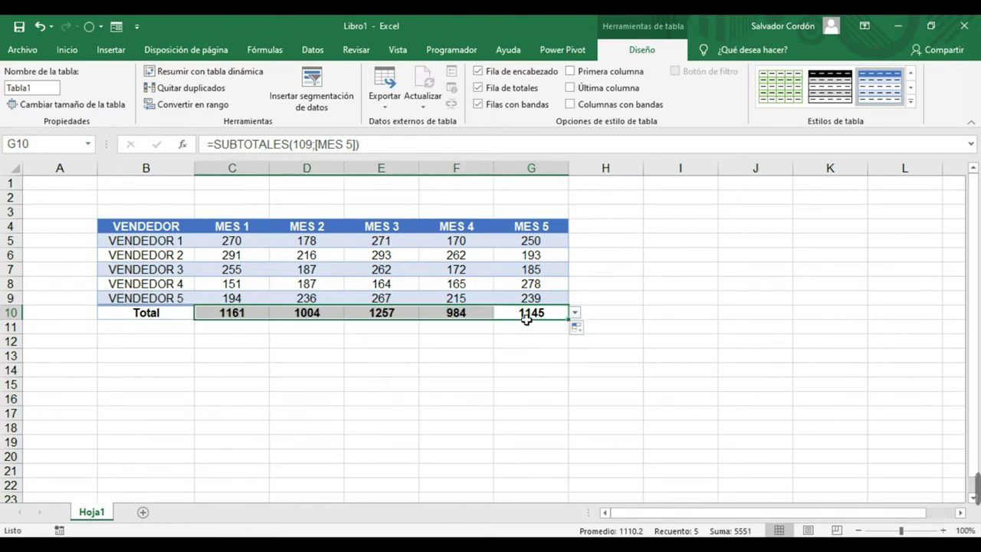
- Check the subtotal formulas and calculation choices in the totals row for MES 4, MES 3 and MES 5
{"action": "left_click", "coordinate": [496, 352]}
{"action": "left_click", "coordinate": [439, 312]}
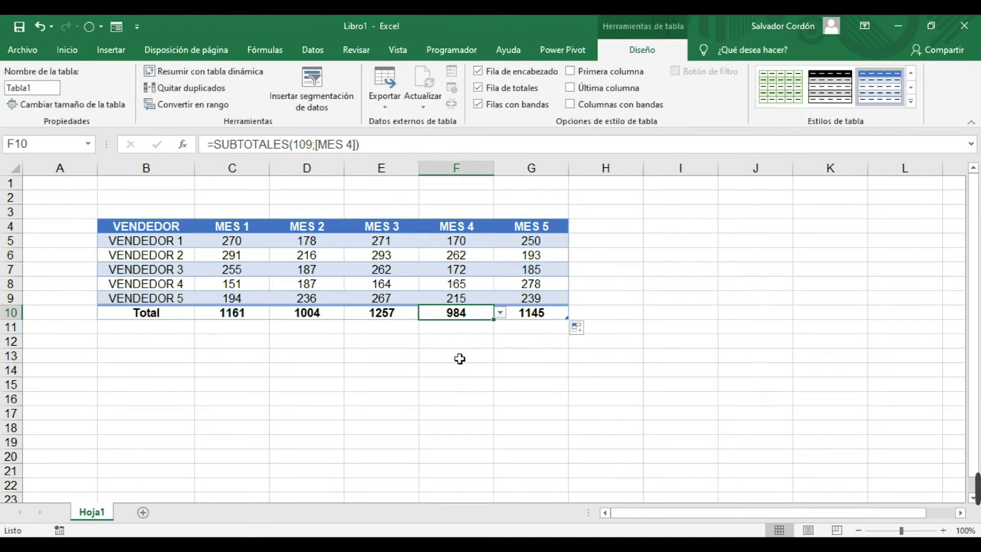
{"action": "left_click", "coordinate": [500, 313]}
{"action": "left_click", "coordinate": [500, 313]}
{"action": "left_click", "coordinate": [412, 312]}
{"action": "left_click", "coordinate": [426, 314]}
{"action": "left_click", "coordinate": [426, 314]}
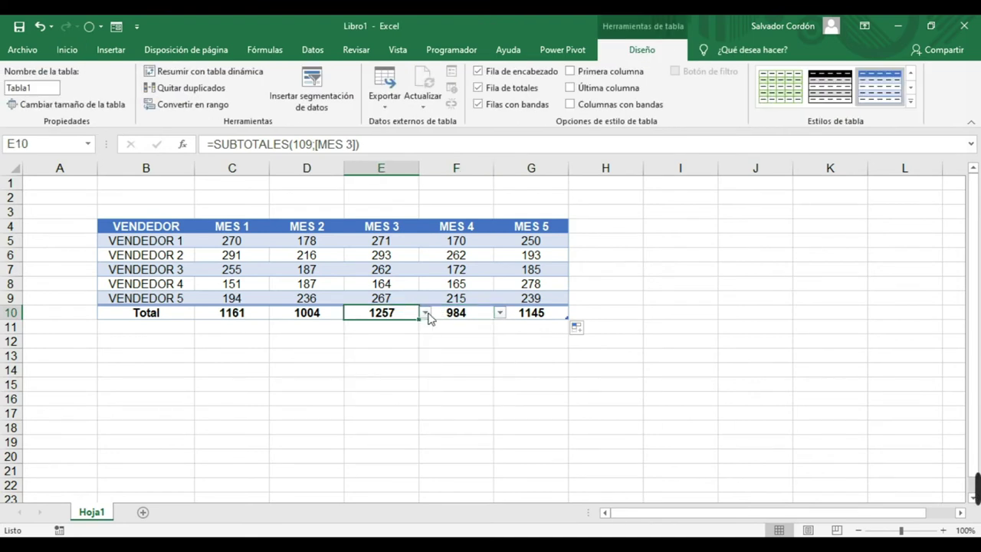
{"action": "key", "text": "Right"}
{"action": "key", "text": "Right"}
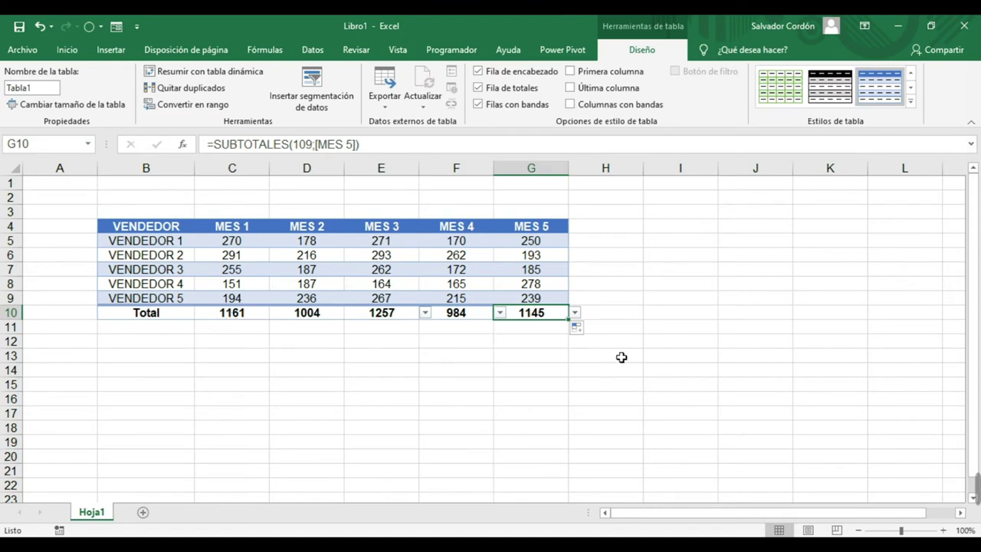
{"action": "key", "text": "Up"}
{"action": "key", "text": "Up"}
{"action": "key", "text": "Up"}
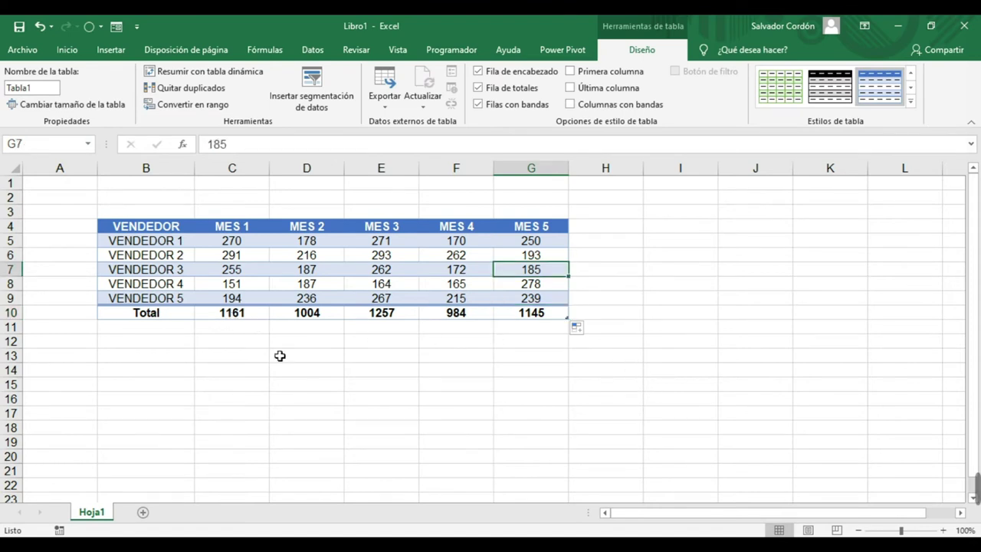
- Add a new worksheet and enter the heading "vendedores" in cell B3
{"action": "left_click", "coordinate": [143, 514]}
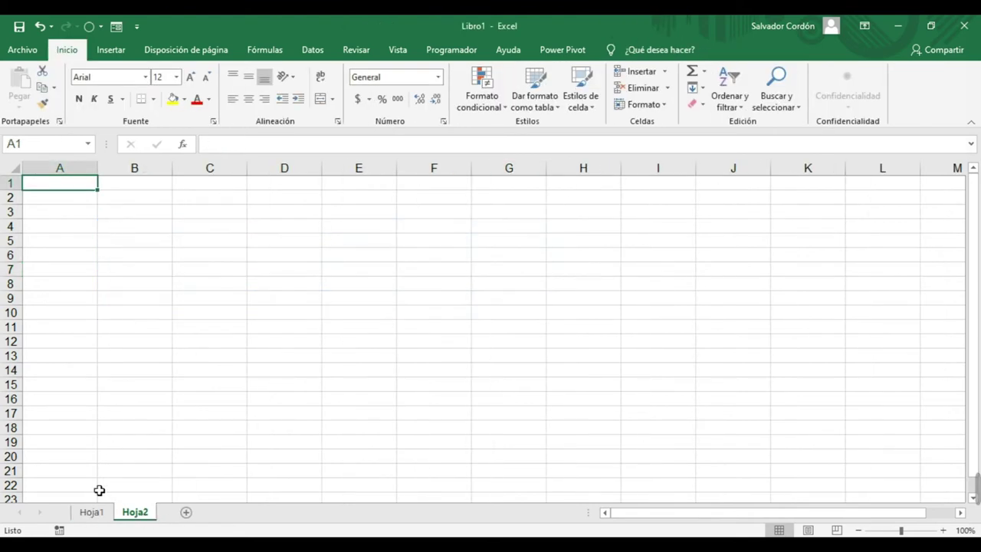
{"action": "left_click", "coordinate": [144, 214]}
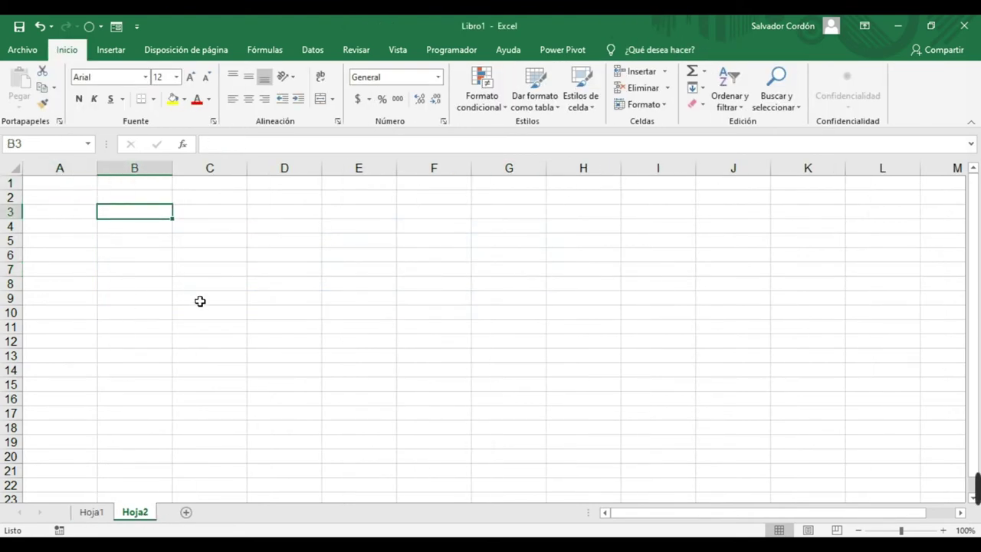
{"action": "type", "text": "vendedoreS"}
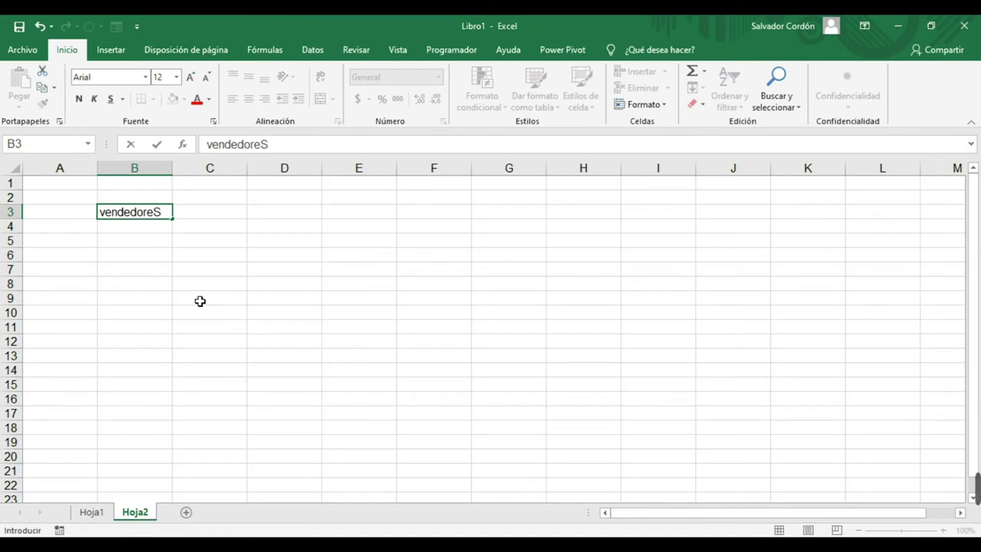
{"action": "key", "text": "BackSpace"}
{"action": "type", "text": "s"}
{"action": "key", "text": "Return"}
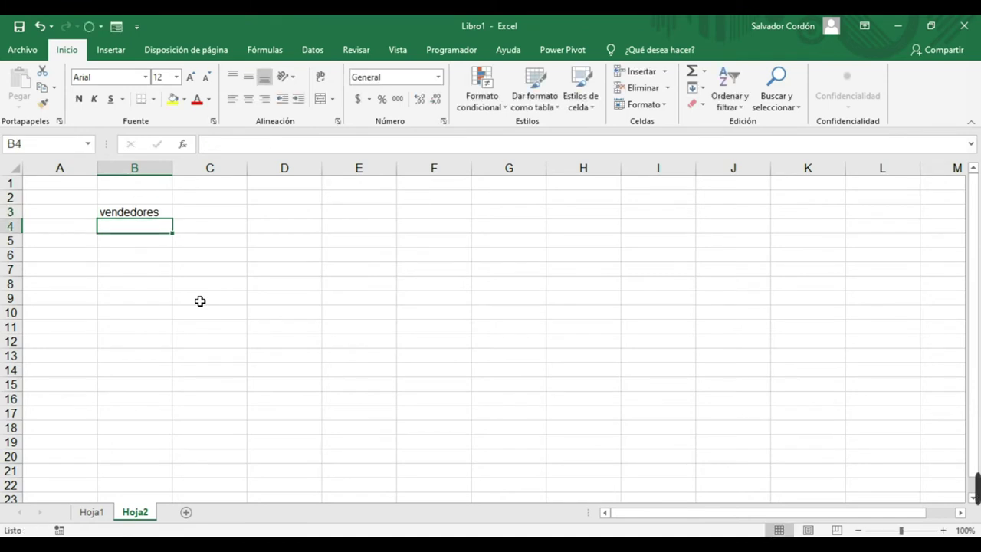
- Enter =ALEATORIO.ENTRE(1;5) in B4 and fill the formula down to B17
{"action": "type", "text": "=al"}
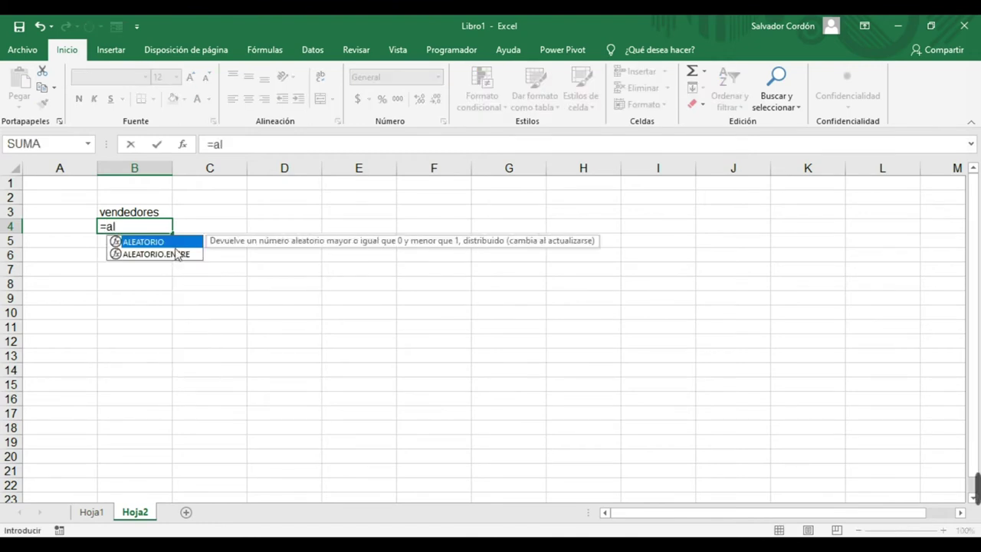
{"action": "double_click", "coordinate": [157, 253]}
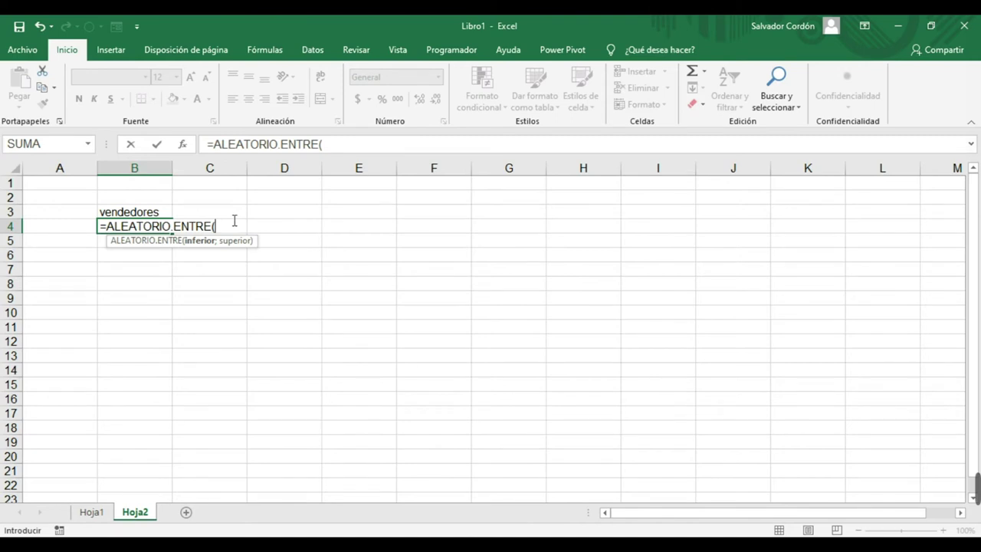
{"action": "type", "text": "1;5)"}
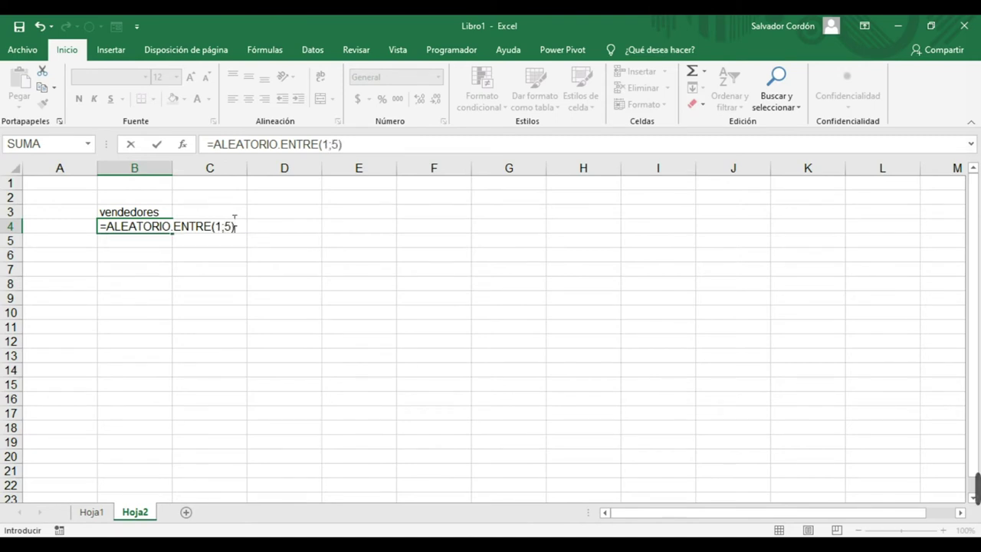
{"action": "key", "text": "Return"}
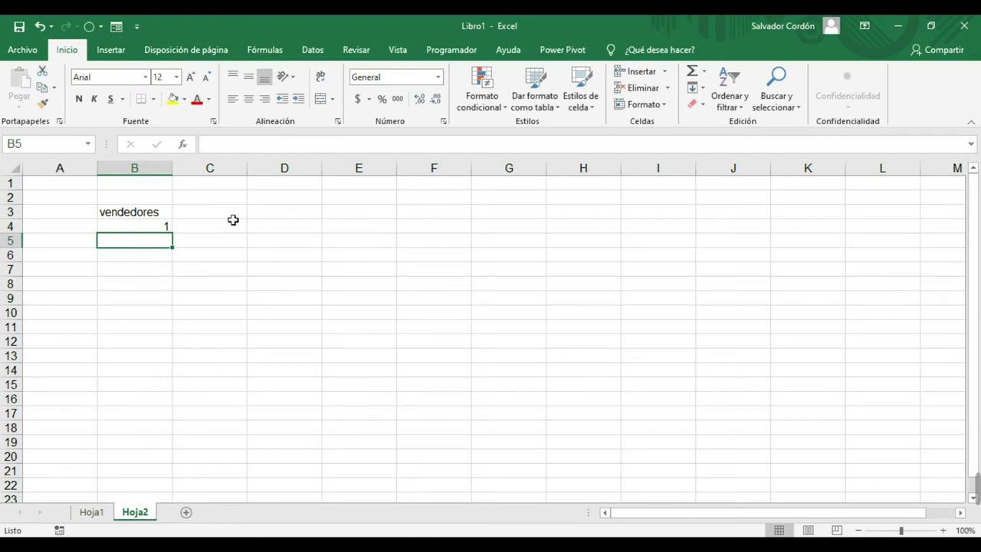
{"action": "left_click", "coordinate": [145, 224]}
{"action": "left_click_drag", "start_coordinate": [166, 231], "coordinate": [155, 424]}
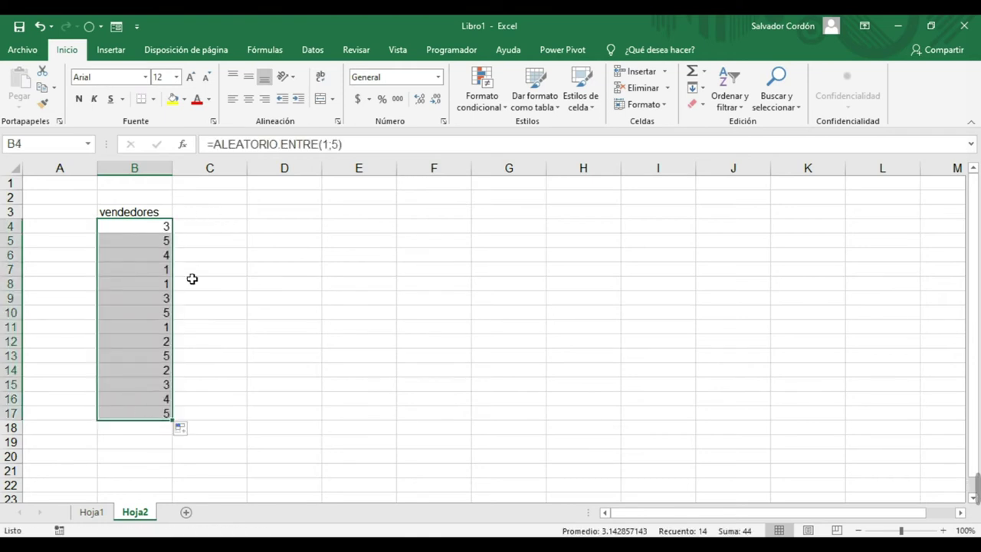
- Center the random numbers in B4:B17 horizontally
{"action": "left_click", "coordinate": [248, 99]}
{"action": "left_click", "coordinate": [262, 225]}
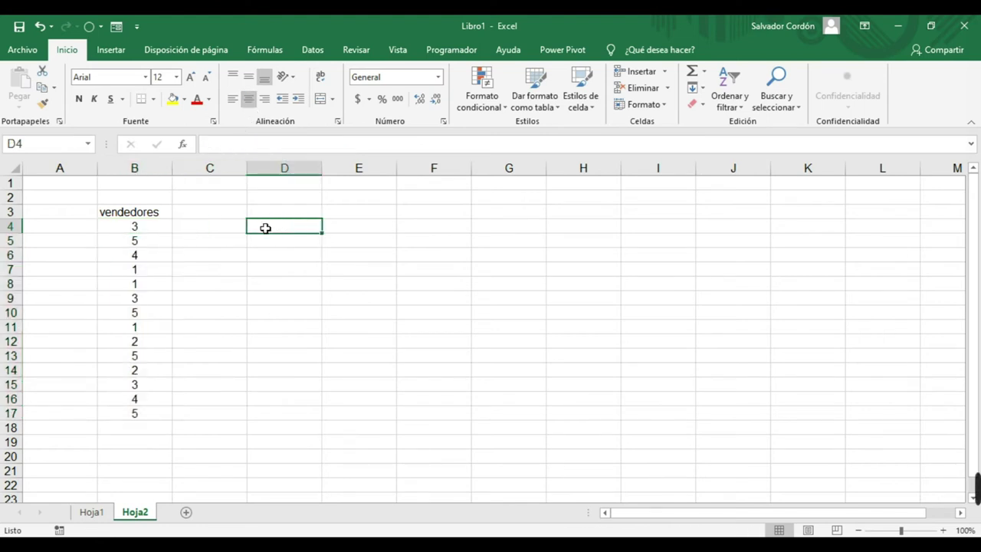
{"action": "left_click", "coordinate": [291, 282]}
- Replace the random-number formulas in B4:B17 with their fixed values and check the content of B4
{"action": "left_click_drag", "start_coordinate": [148, 225], "coordinate": [142, 416]}
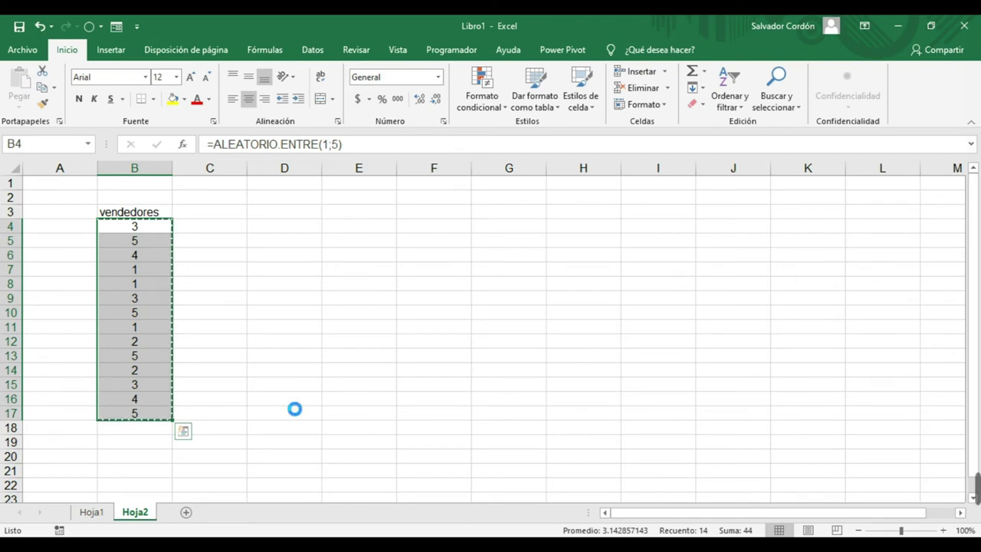
{"action": "key", "text": "ctrl+c"}
{"action": "right_click", "coordinate": [143, 226]}
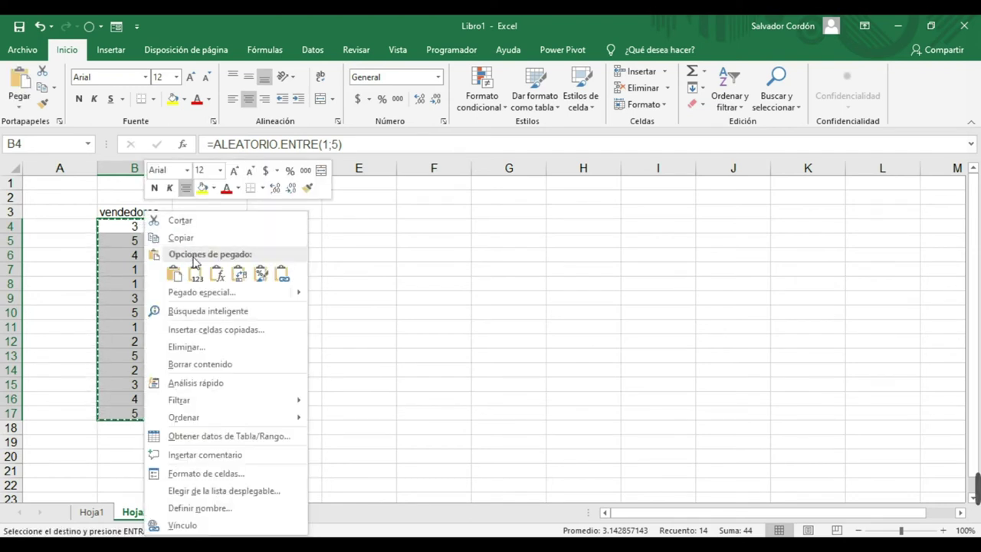
{"action": "left_click", "coordinate": [198, 273]}
{"action": "key", "text": "Right"}
{"action": "key", "text": "Right"}
{"action": "key", "text": "Down"}
{"action": "key", "text": "Down"}
{"action": "key", "text": "Down"}
{"action": "key", "text": "Down"}
{"action": "key", "text": "Down"}
{"action": "key", "text": "Escape"}
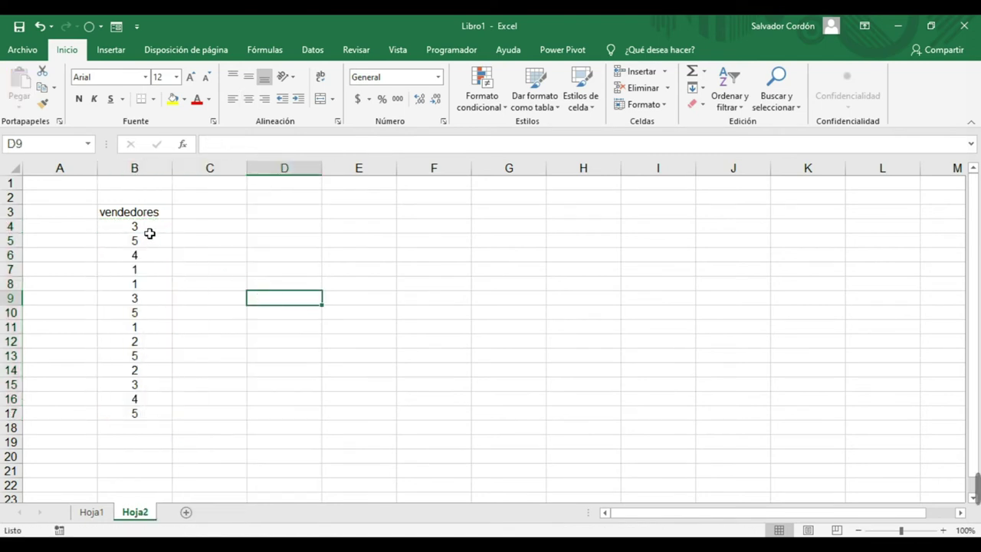
{"action": "left_click", "coordinate": [149, 227]}
{"action": "left_click", "coordinate": [204, 143]}
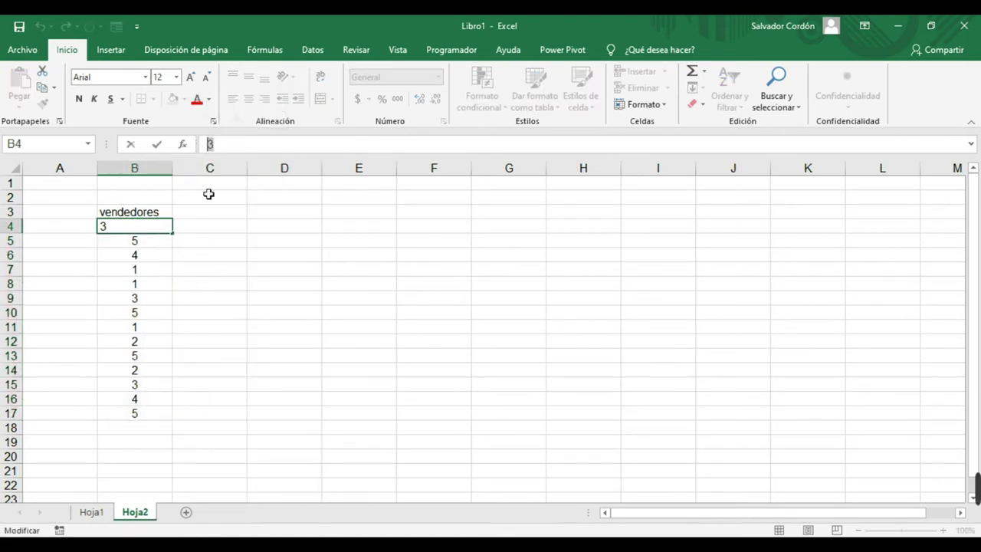
{"action": "left_click", "coordinate": [259, 326]}
{"action": "left_click_drag", "start_coordinate": [148, 212], "coordinate": [146, 413]}
{"action": "left_click", "coordinate": [520, 256]}
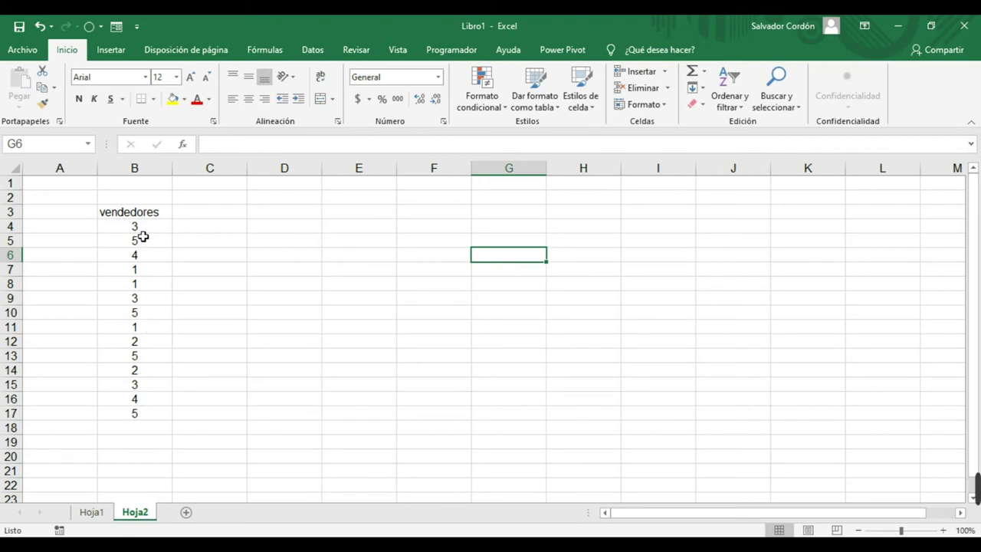
- Replace every 1 in the vendedores list B3:B17 with a seller's first name in capitals
{"action": "left_click_drag", "start_coordinate": [134, 212], "coordinate": [121, 410]}
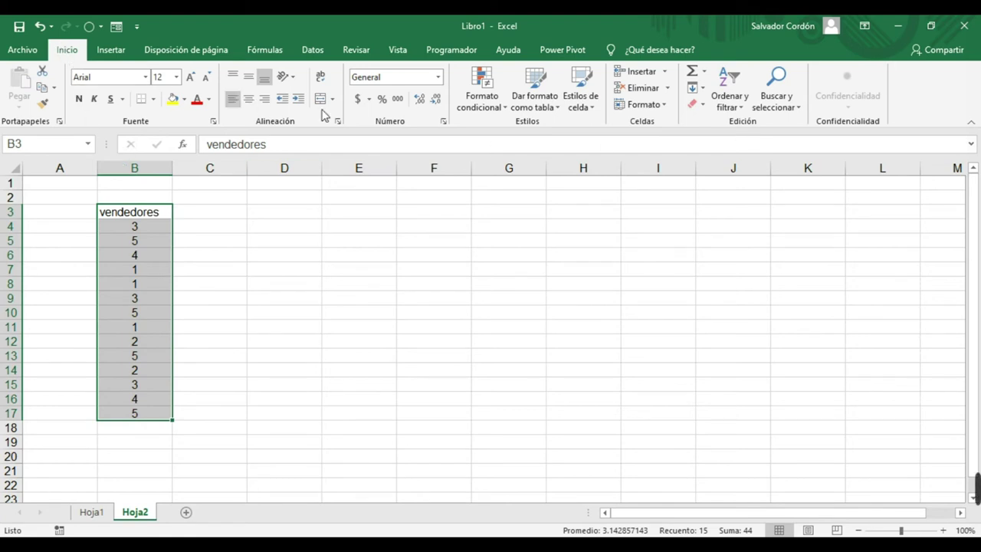
{"action": "left_click", "coordinate": [730, 101]}
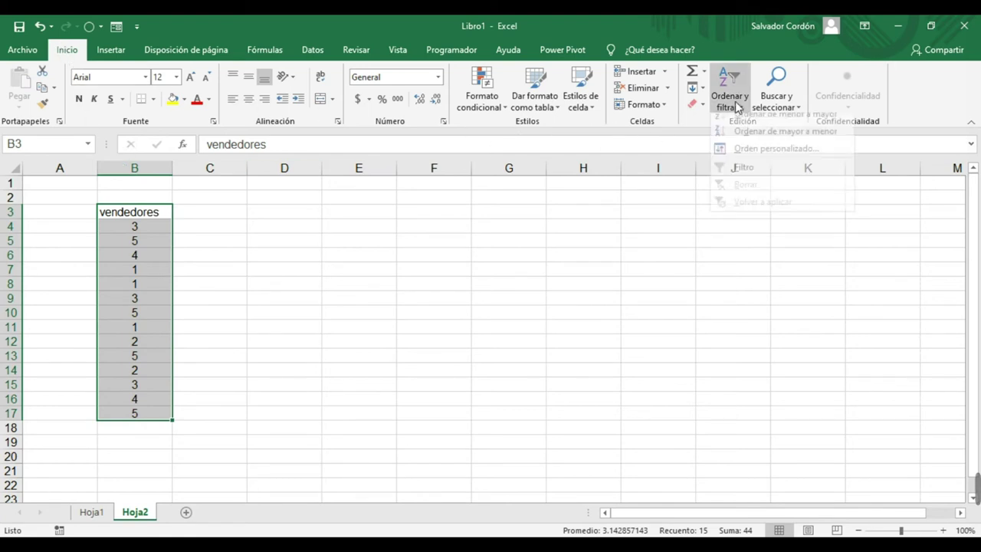
{"action": "left_click", "coordinate": [780, 111]}
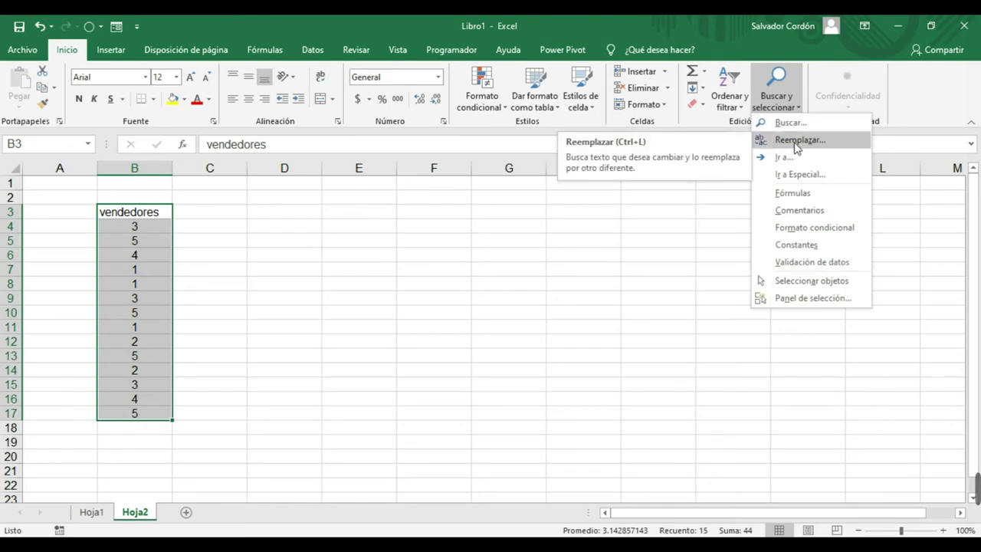
{"action": "left_click", "coordinate": [270, 320]}
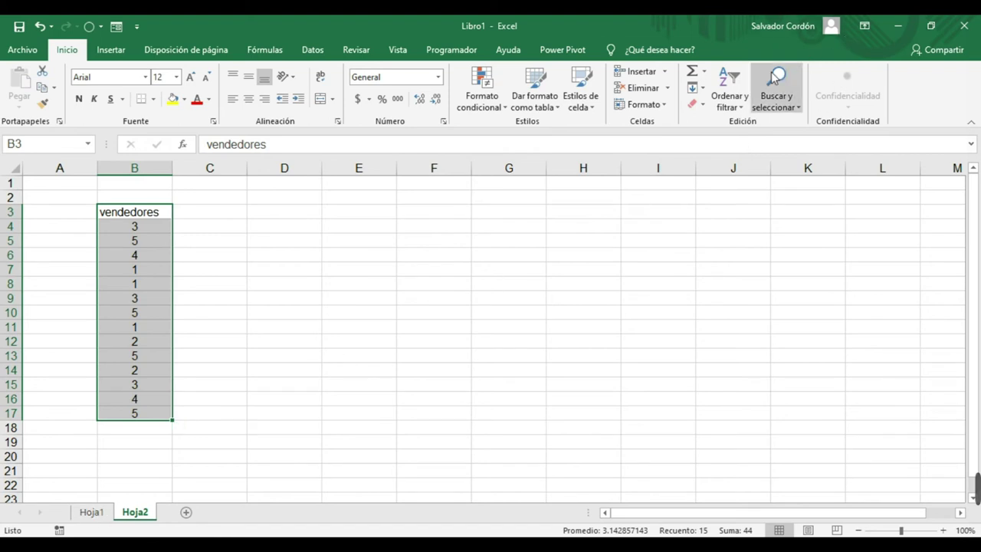
{"action": "left_click", "coordinate": [764, 96]}
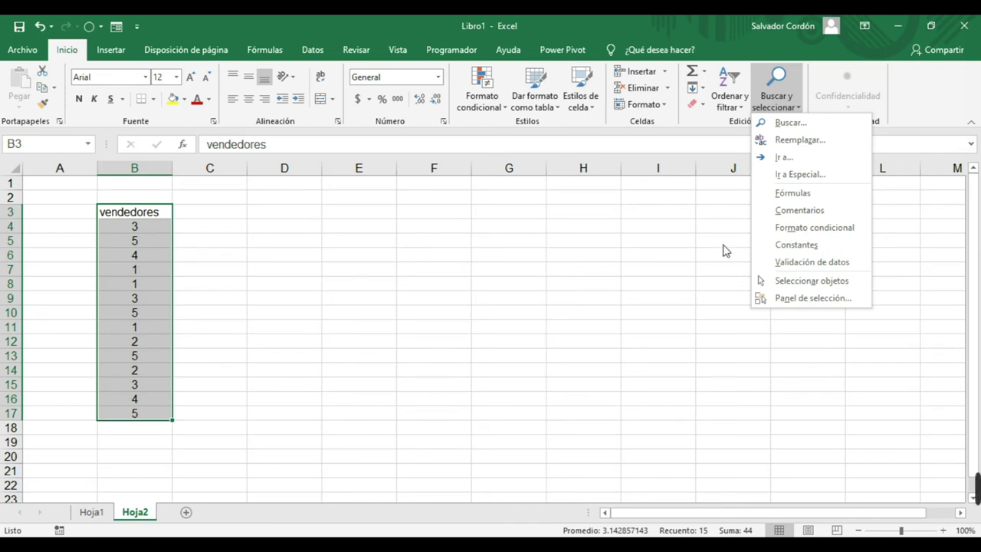
{"action": "left_click", "coordinate": [803, 143]}
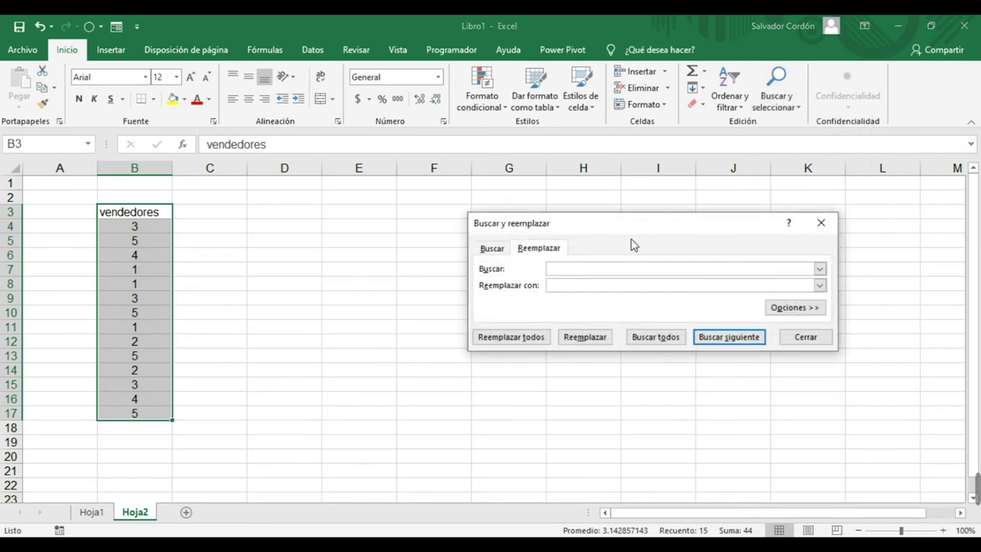
{"action": "left_click_drag", "start_coordinate": [544, 217], "coordinate": [370, 92]}
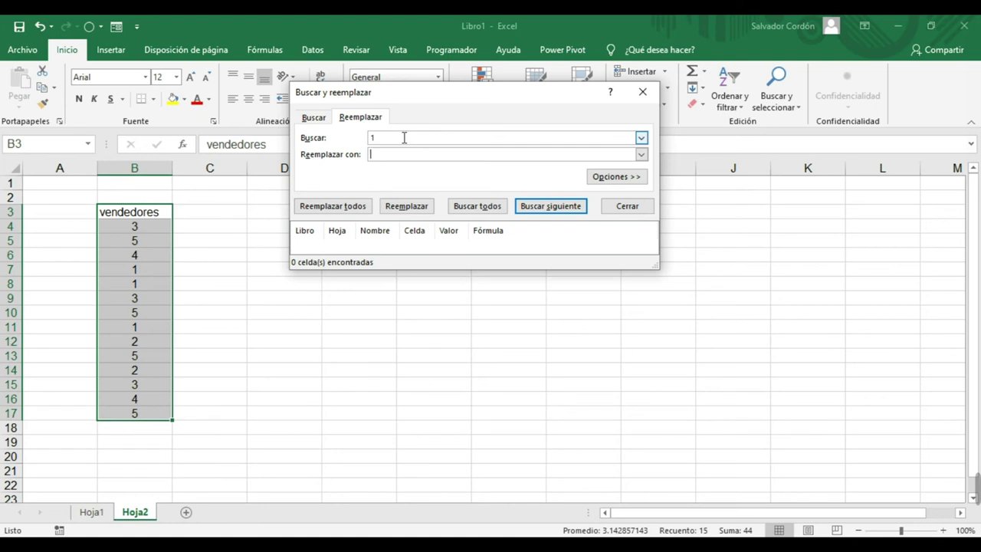
{"action": "type", "text": "jua"}
{"action": "key", "text": "BackSpace"}
{"action": "key", "text": "BackSpace"}
{"action": "type", "text": "JUAN"}
{"action": "left_click", "coordinate": [335, 206]}
{"action": "left_click", "coordinate": [514, 324]}
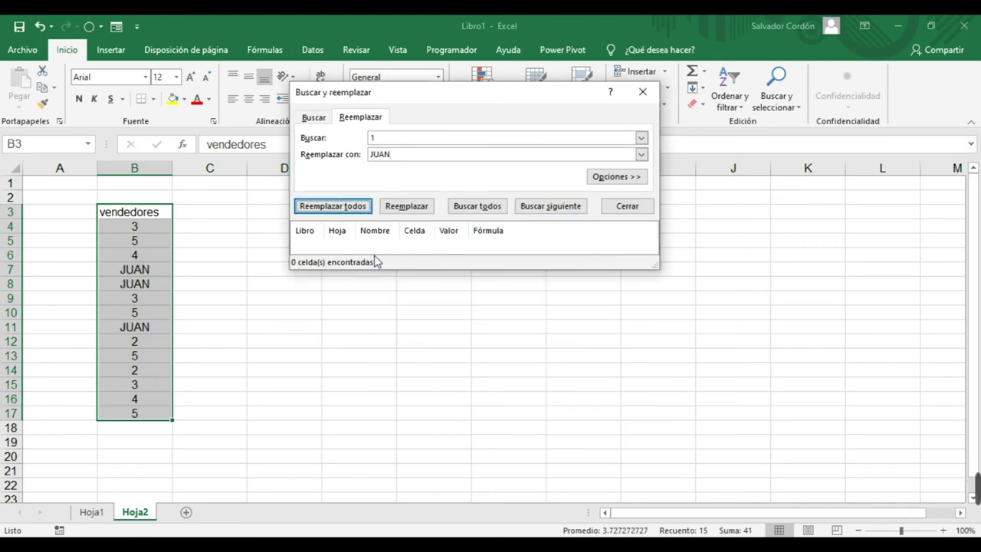
- Replace every 2 in the selected vendedores list with a second seller's first name in capitals
{"action": "left_click", "coordinate": [404, 153]}
{"action": "key", "text": "shift+Tab"}
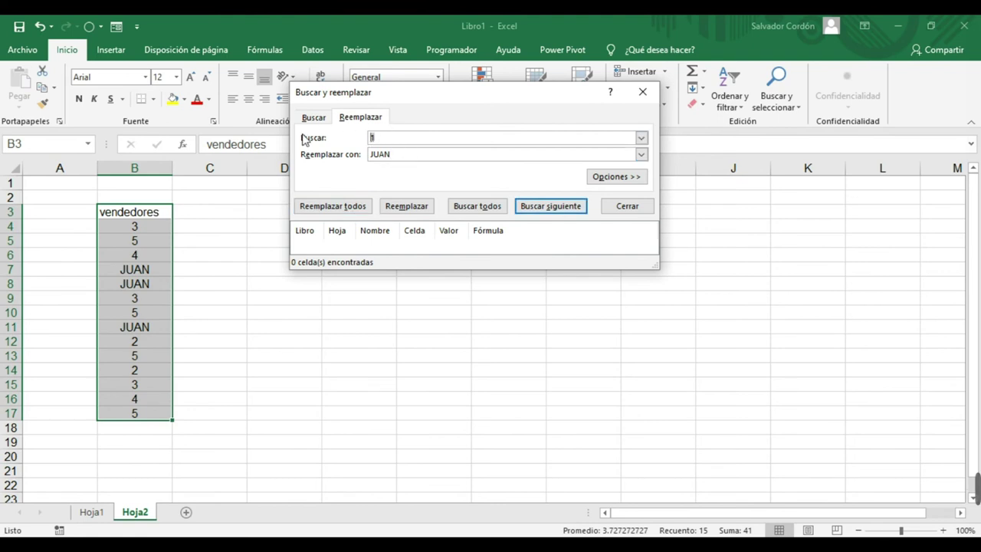
{"action": "type", "text": "2"}
{"action": "key", "text": "Tab"}
{"action": "key", "text": "BackSpace"}
{"action": "type", "text": "roz"}
{"action": "key", "text": "BackSpace"}
{"action": "key", "text": "BackSpace"}
{"action": "key", "text": "BackSpace"}
{"action": "type", "text": "R"}
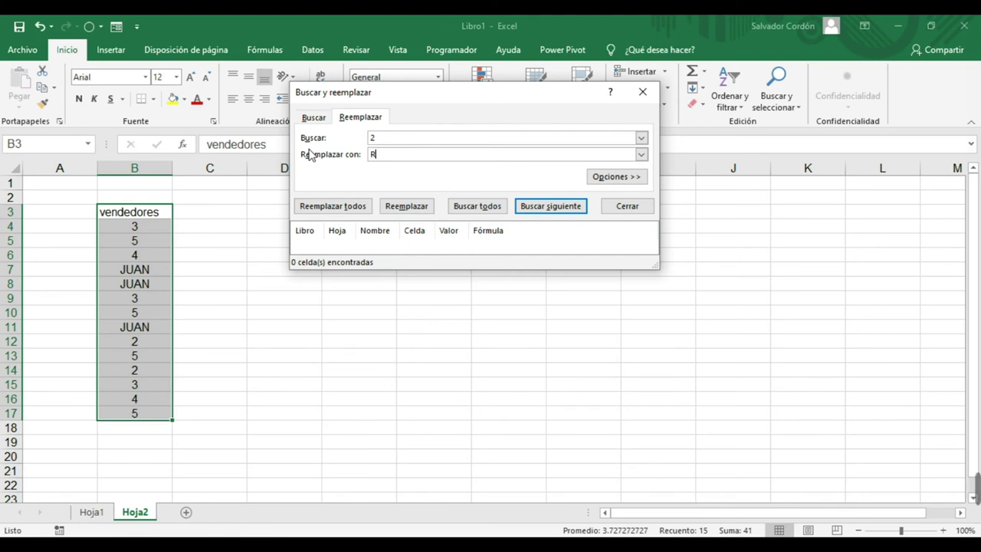
{"action": "type", "text": "OXANA"}
{"action": "left_click", "coordinate": [333, 206]}
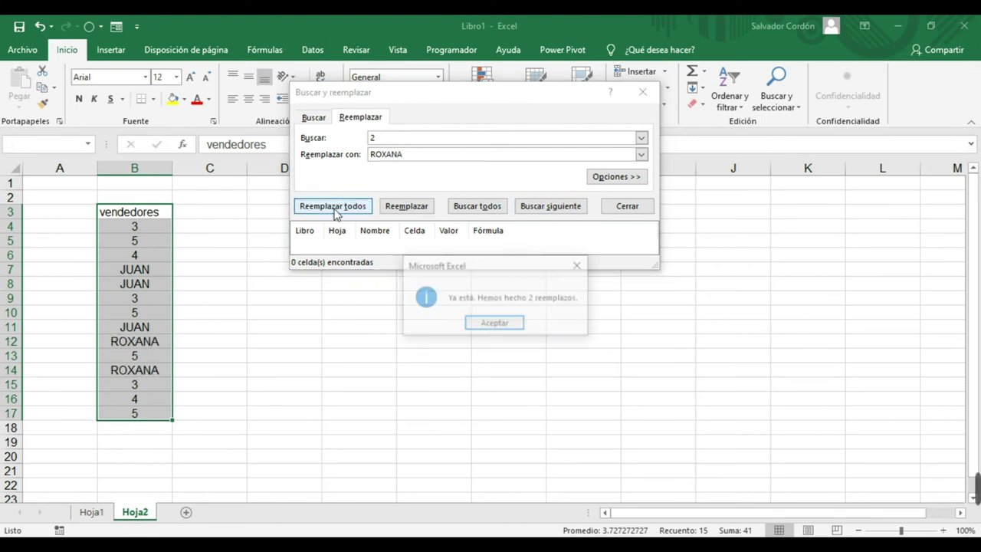
{"action": "left_click", "coordinate": [495, 324]}
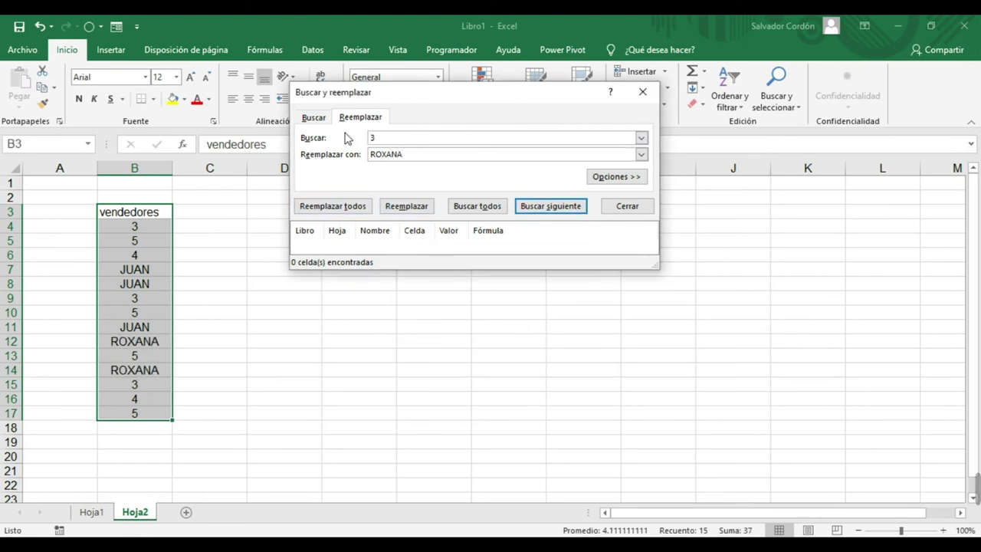
- Replace every 3 in the selected vendedores list with a third seller's first name in capitals
{"action": "key", "text": "Tab"}
{"action": "type", "text": "CARLOS"}
{"action": "left_click", "coordinate": [359, 206]}
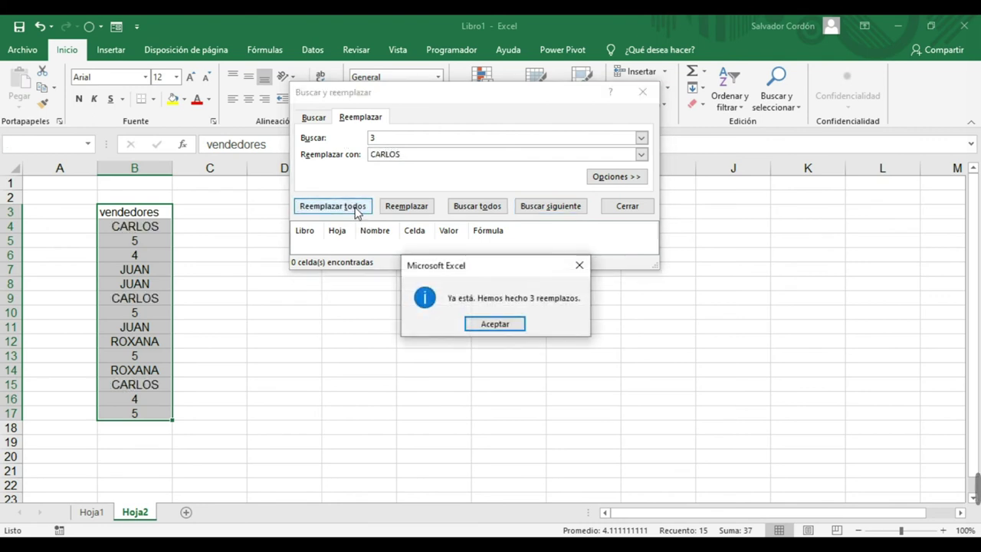
{"action": "left_click", "coordinate": [494, 323]}
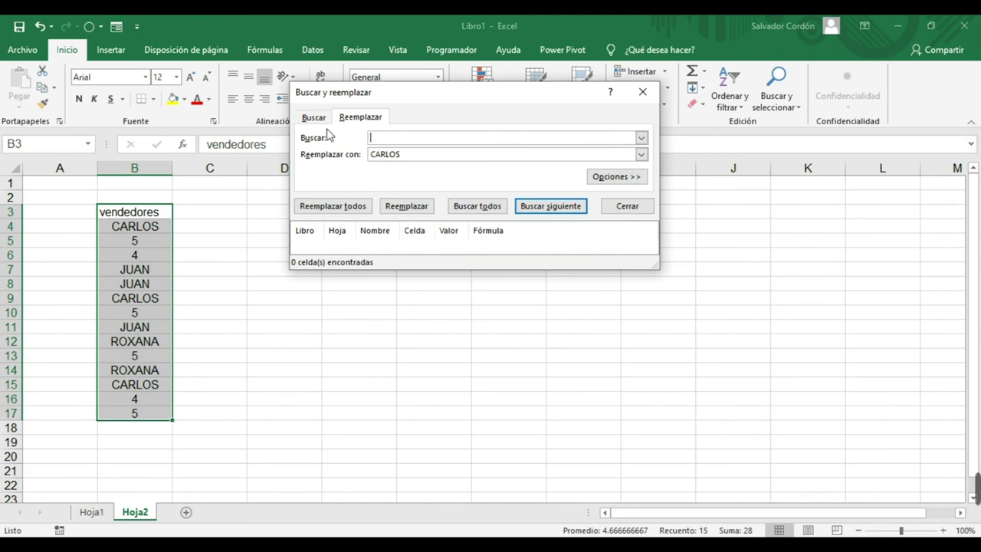
- Replace every 4 in the selected vendedores list with a fourth seller's first name in capitals
{"action": "key", "text": "Tab"}
{"action": "key", "text": "BackSpace"}
{"action": "type", "text": "MARÍA"}
{"action": "key", "text": "Return"}
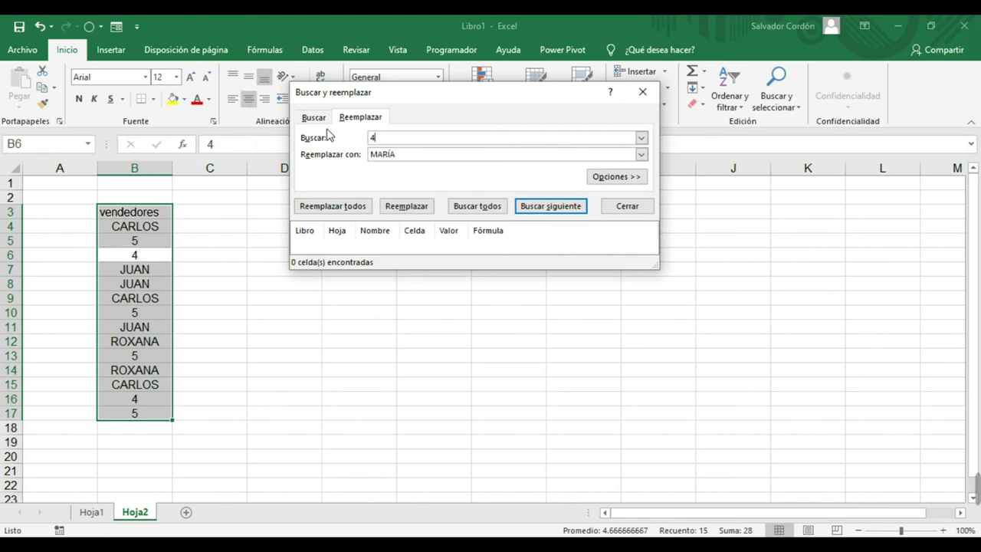
{"action": "left_click", "coordinate": [334, 207]}
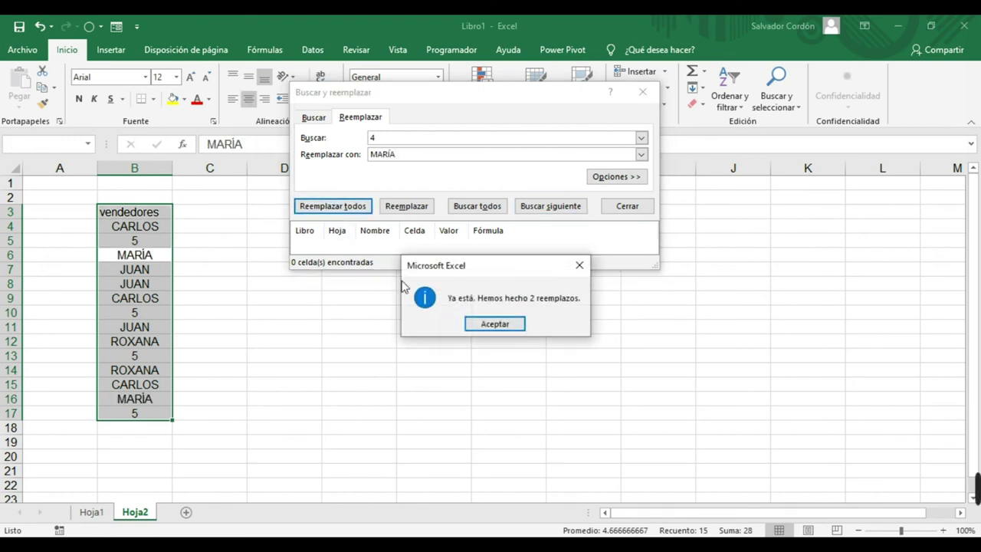
{"action": "left_click", "coordinate": [518, 325]}
- Replace every 5 in the selected vendedores list with a fifth seller's first name in capitals and close the Find and Replace dialog
{"action": "left_click", "coordinate": [394, 138]}
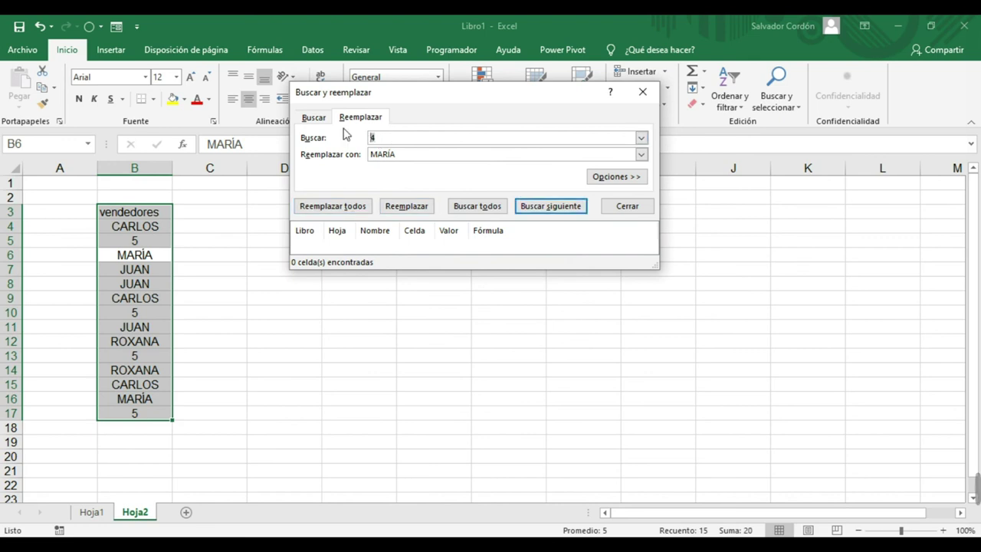
{"action": "key", "text": "Tab"}
{"action": "key", "text": "BackSpace"}
{"action": "type", "text": "JO"}
{"action": "type", "text": "SE"}
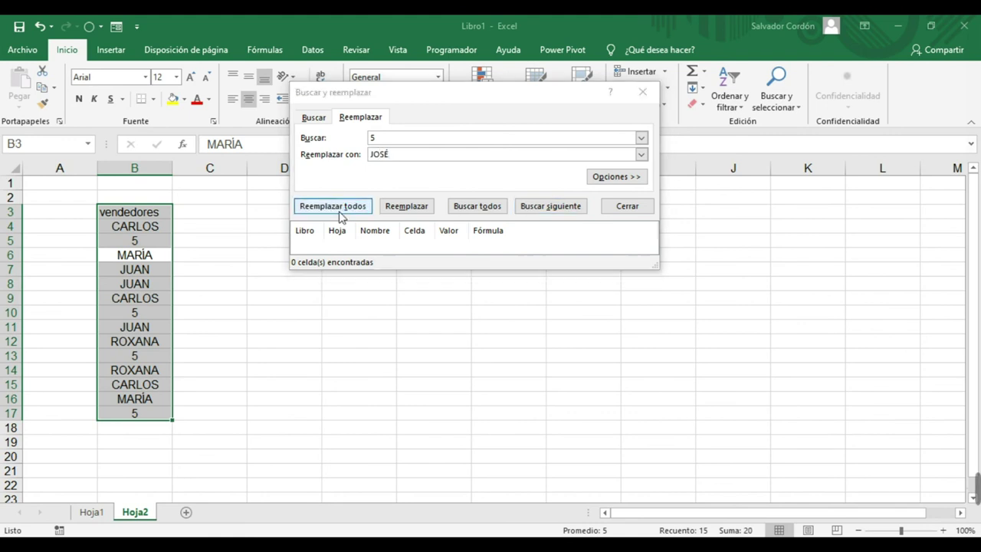
{"action": "left_click", "coordinate": [340, 206]}
{"action": "left_click", "coordinate": [495, 324]}
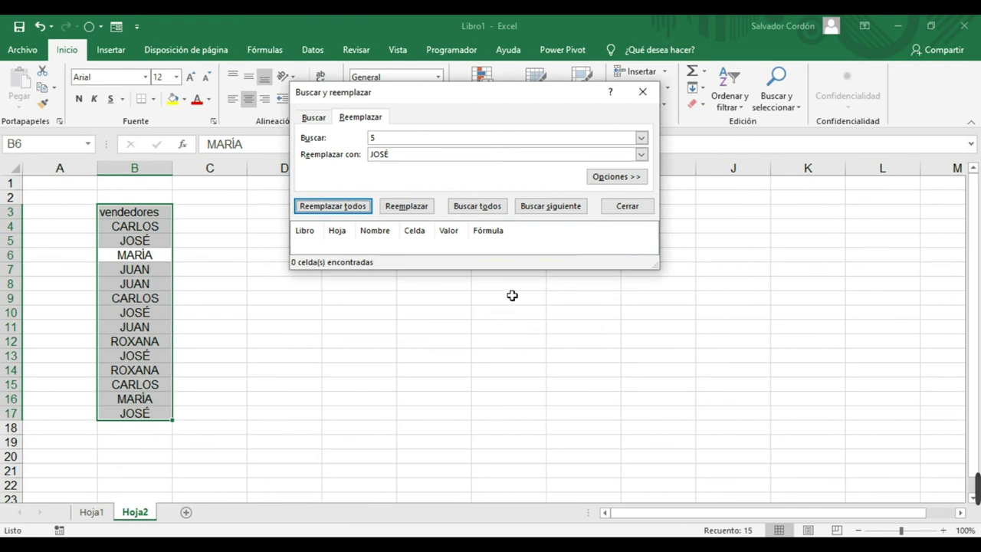
{"action": "left_click", "coordinate": [644, 101]}
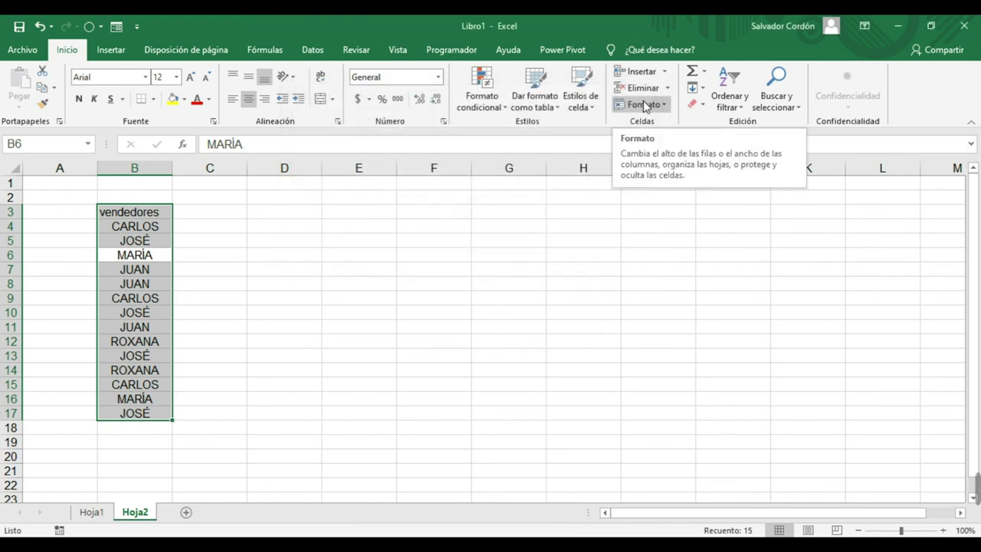